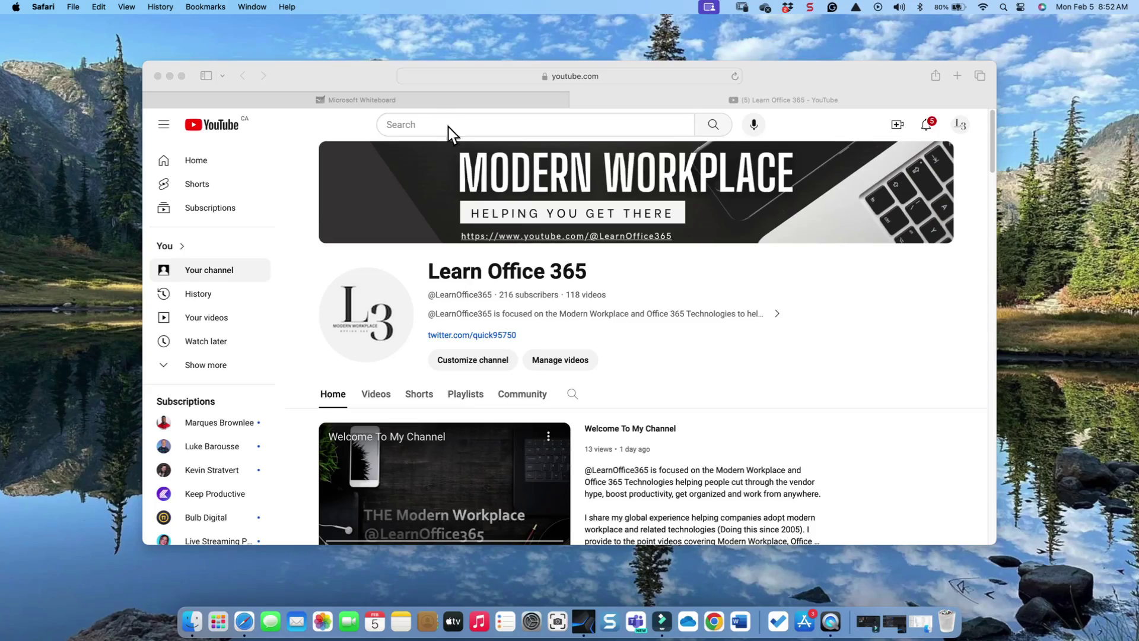
Step: Go full screen and preview the Present with professionalism, Places to Ride and Car buying boards
left_click(411, 100)
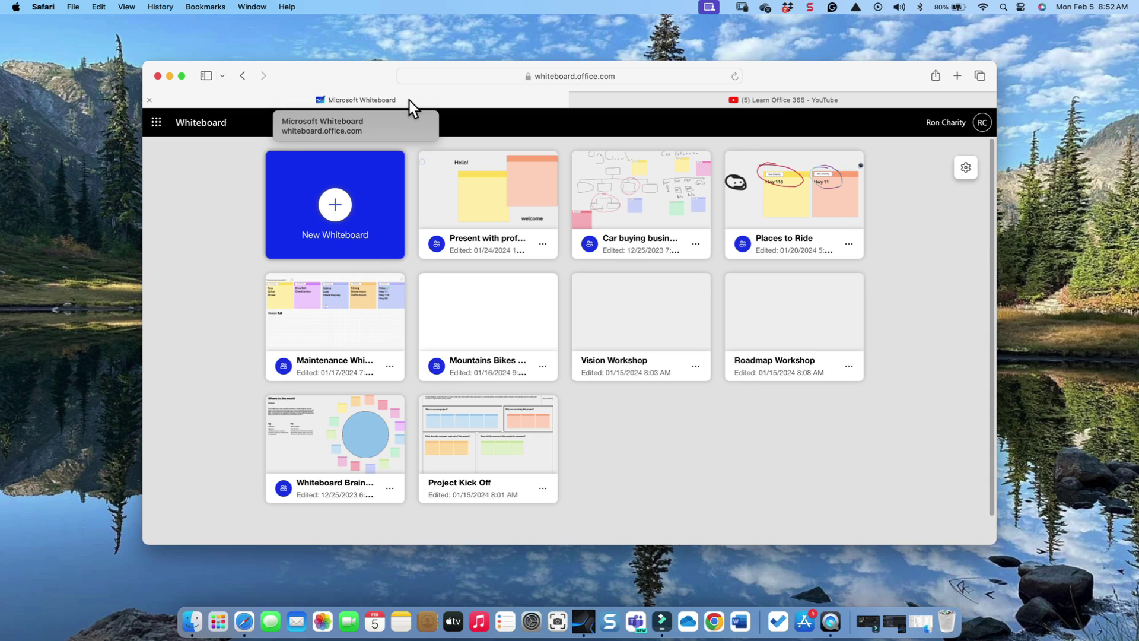
left_click(181, 76)
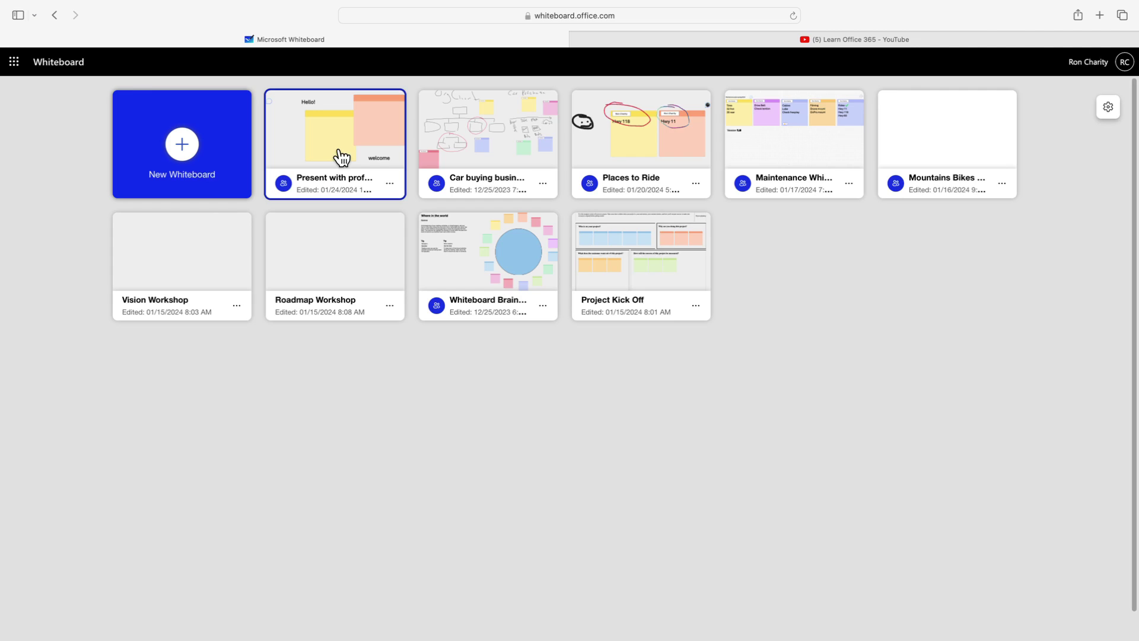
left_click(337, 152)
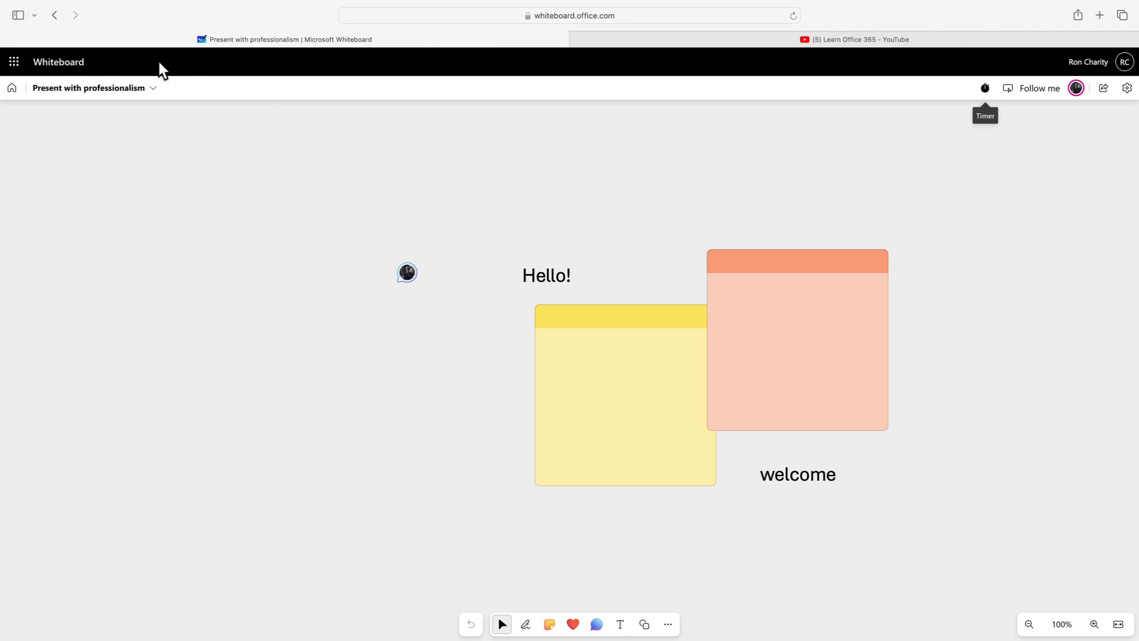
left_click(13, 89)
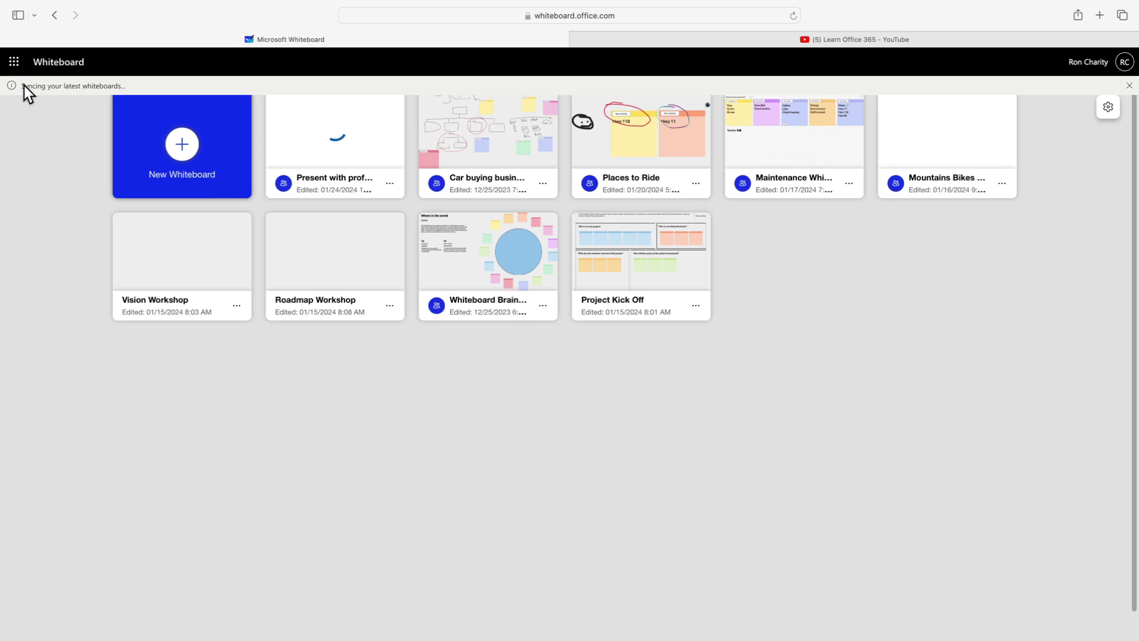
left_click(665, 158)
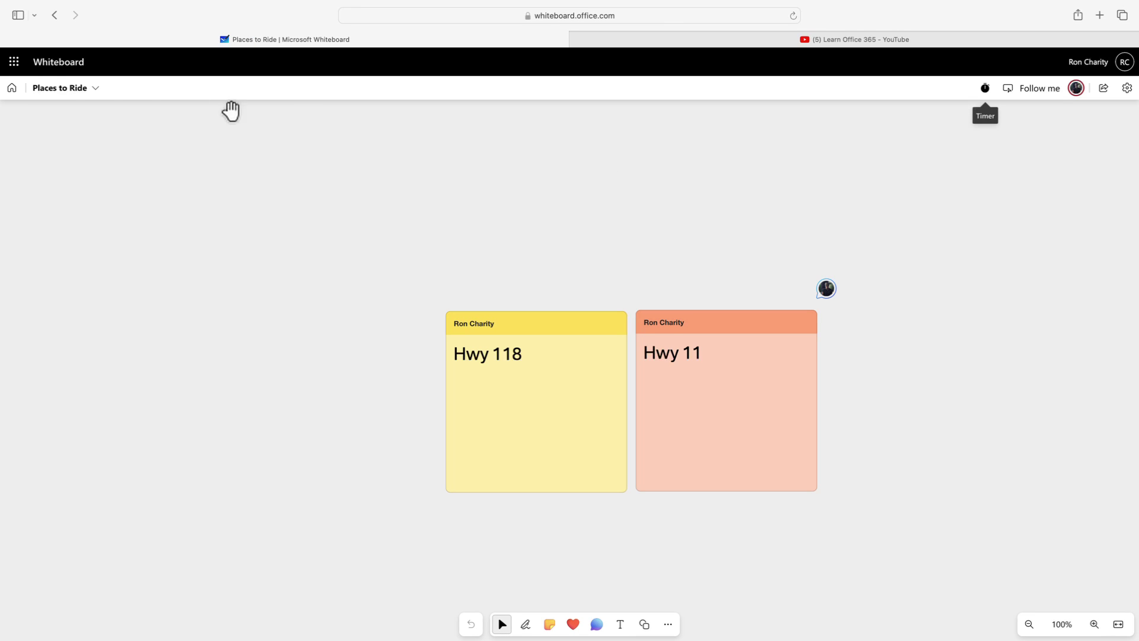
left_click(13, 89)
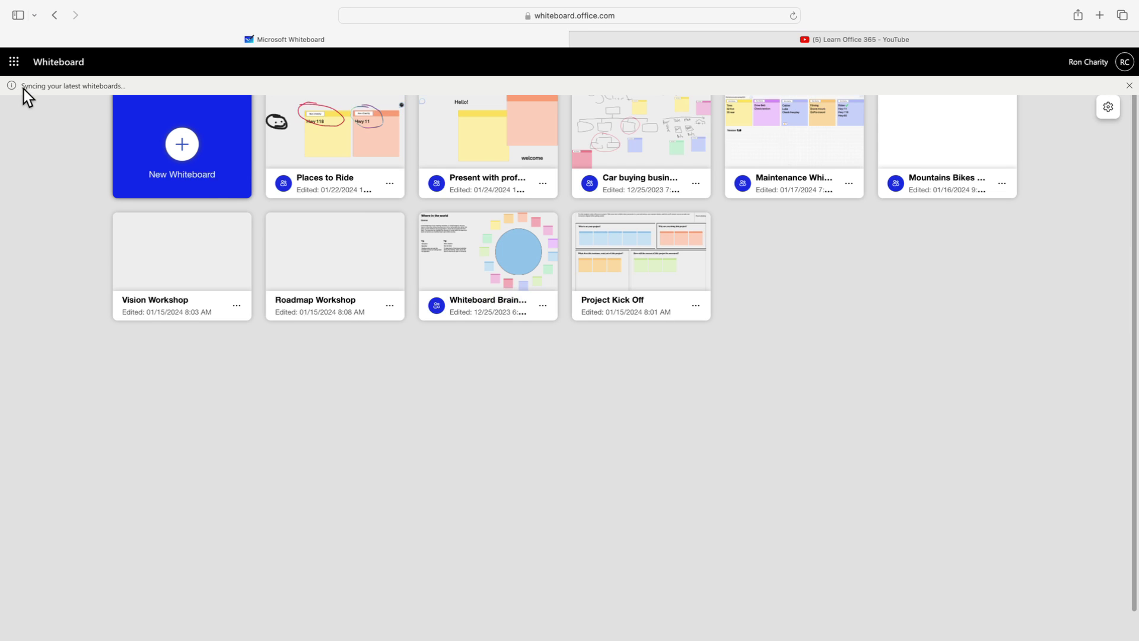
left_click(637, 162)
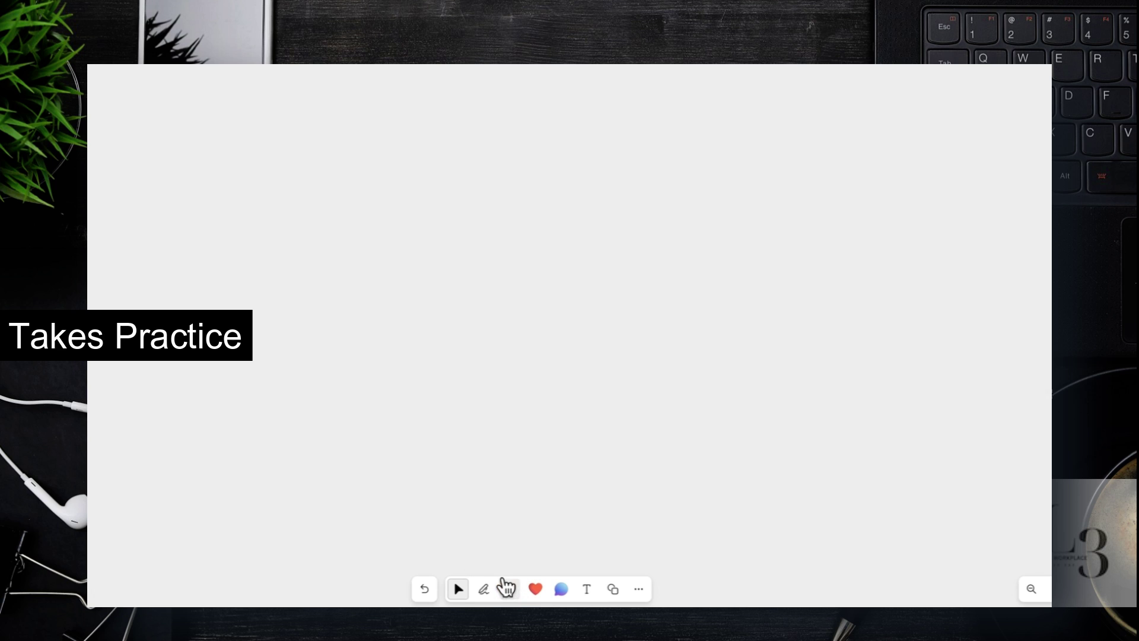
Step: Place a yellow sticky note, then a pink one overlapping its right edge
left_click(516, 587)
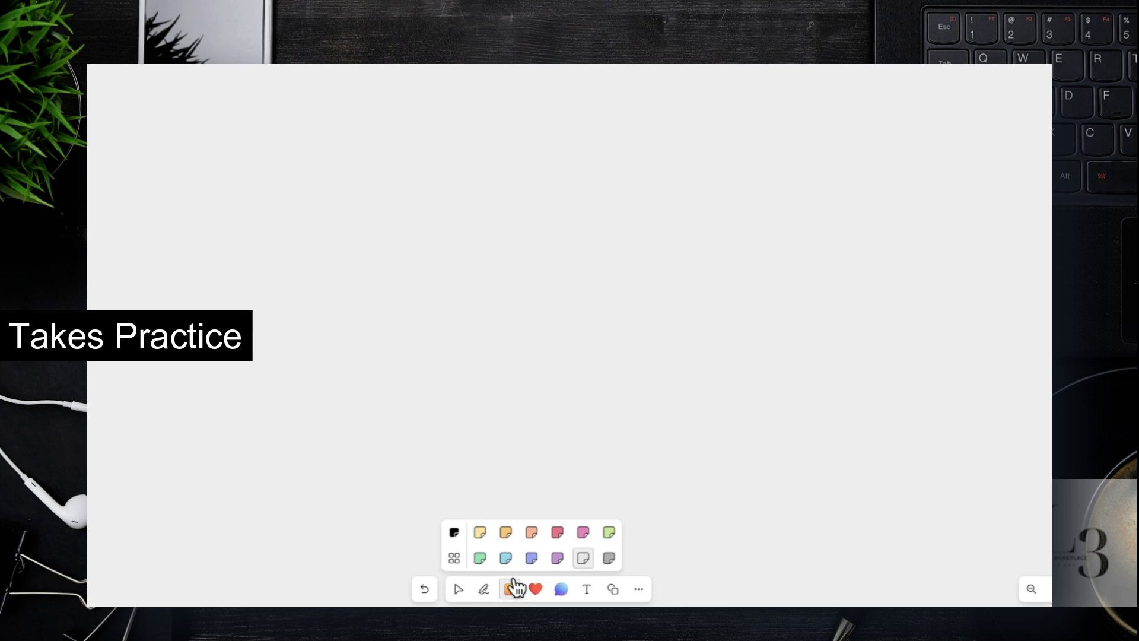
left_click(482, 537)
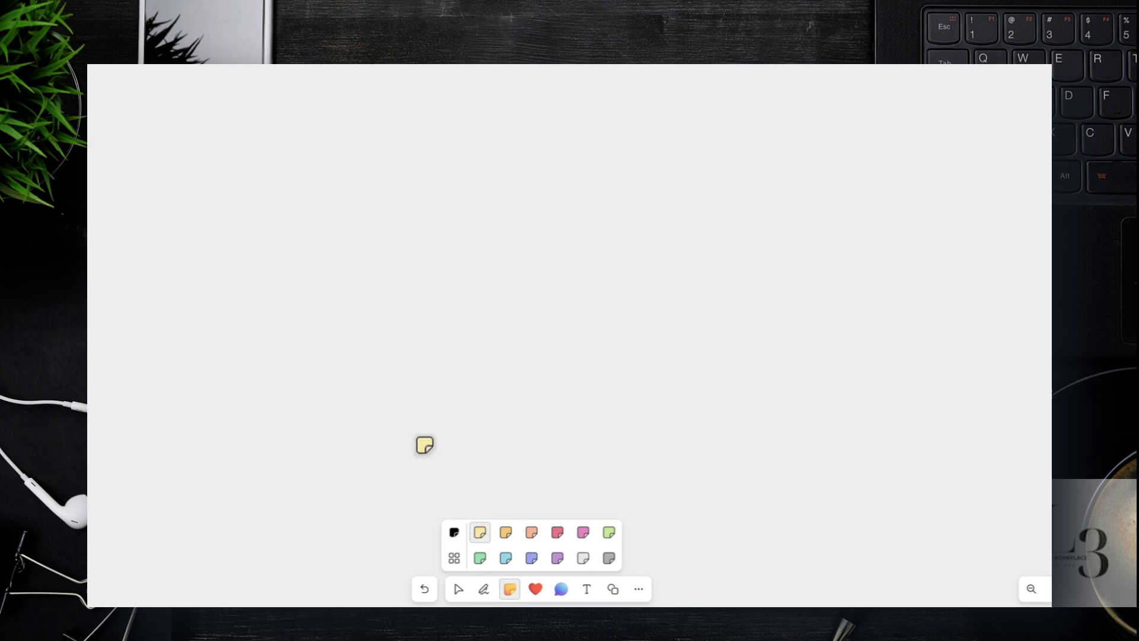
left_click(376, 326)
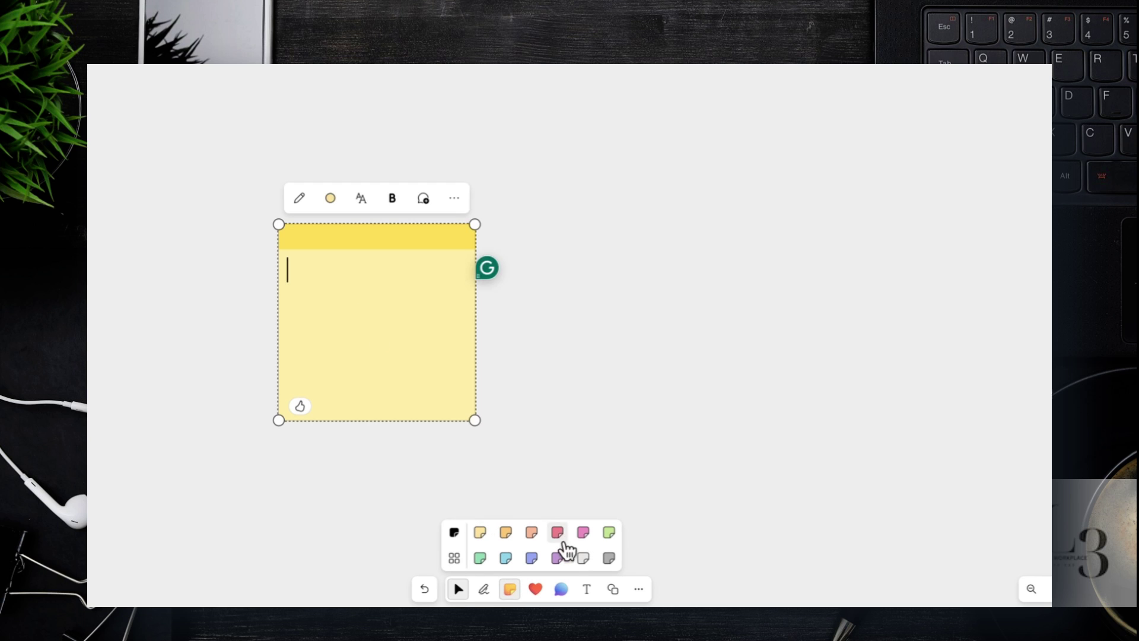
left_click(557, 533)
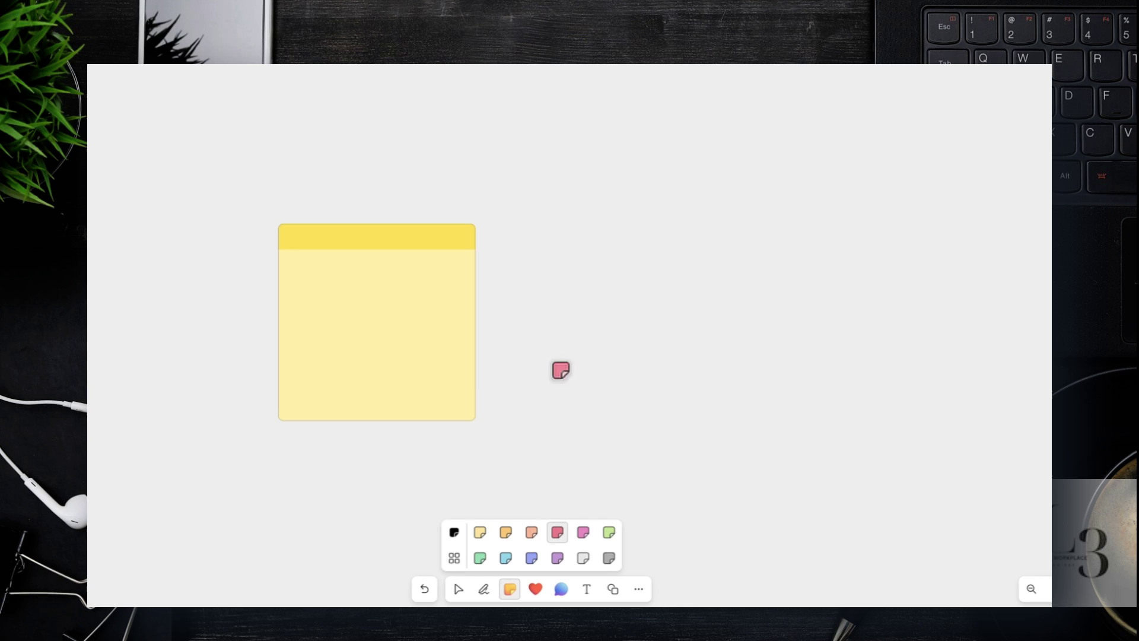
left_click(562, 290)
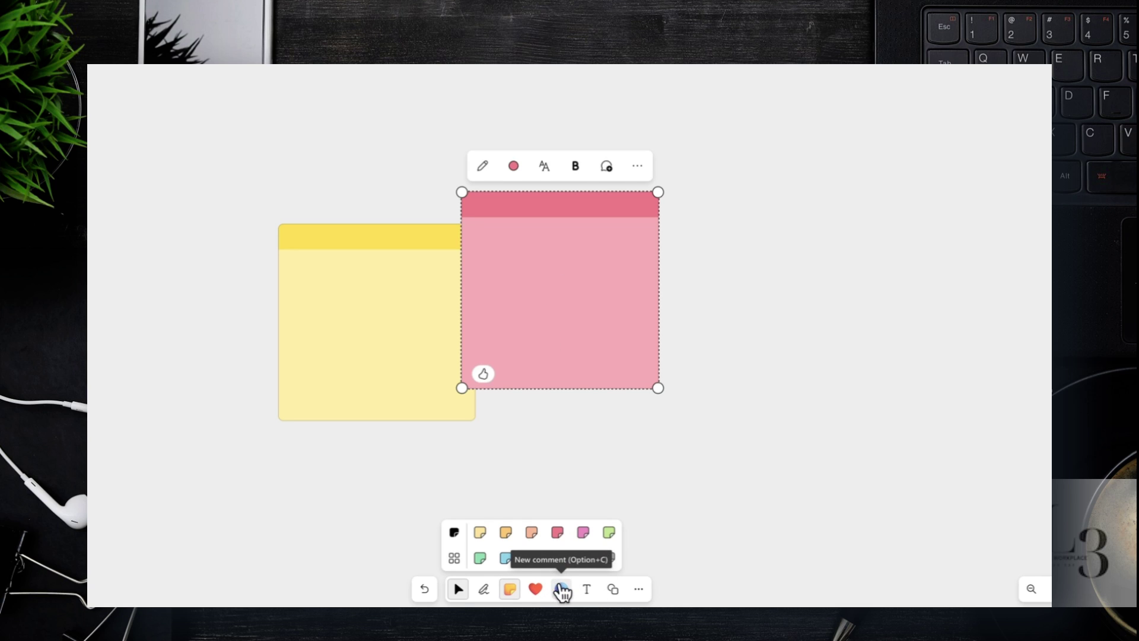
left_click(561, 590)
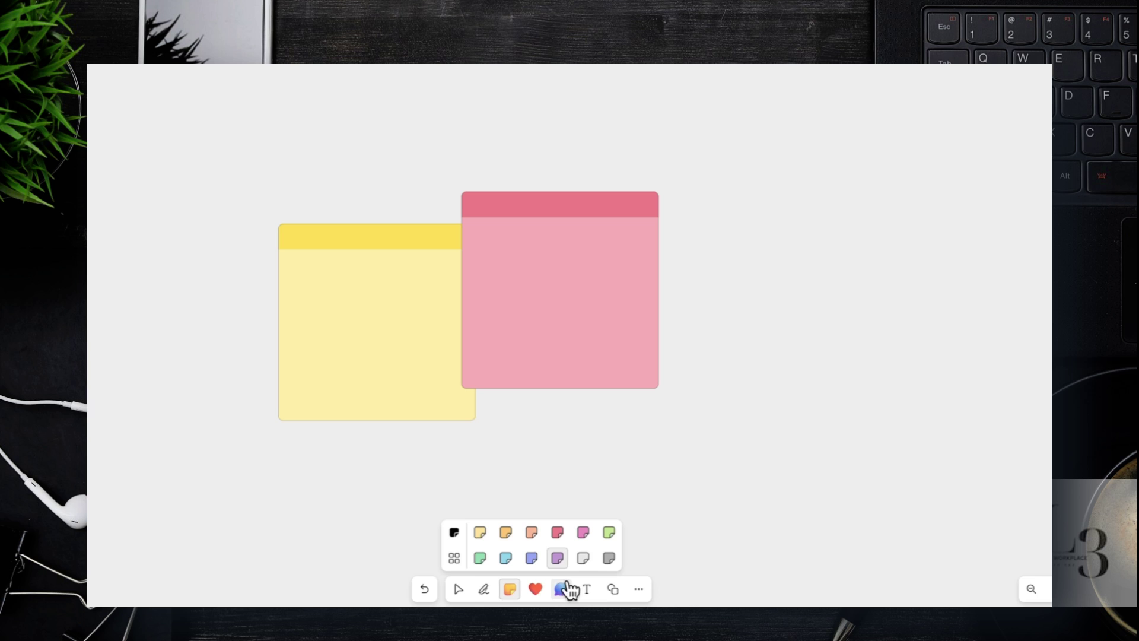
Step: Post a 'discussions feature' comment beside the notes and begin writing 'my note 2' on the pink note
left_click(565, 587)
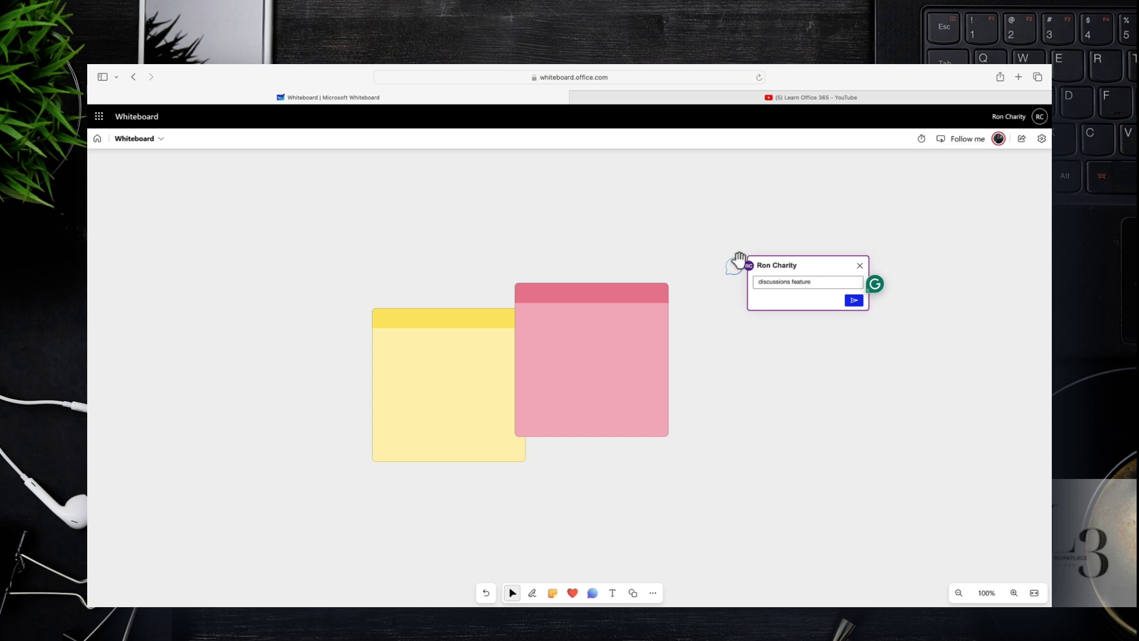
type("ussions feature")
left_click(854, 301)
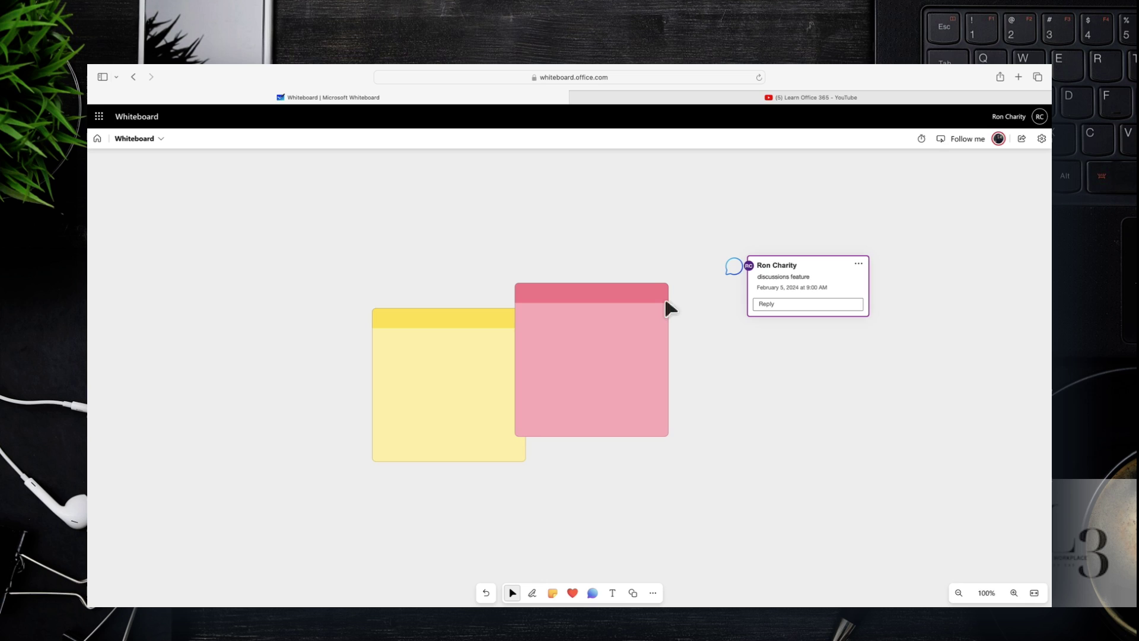
left_click(572, 312)
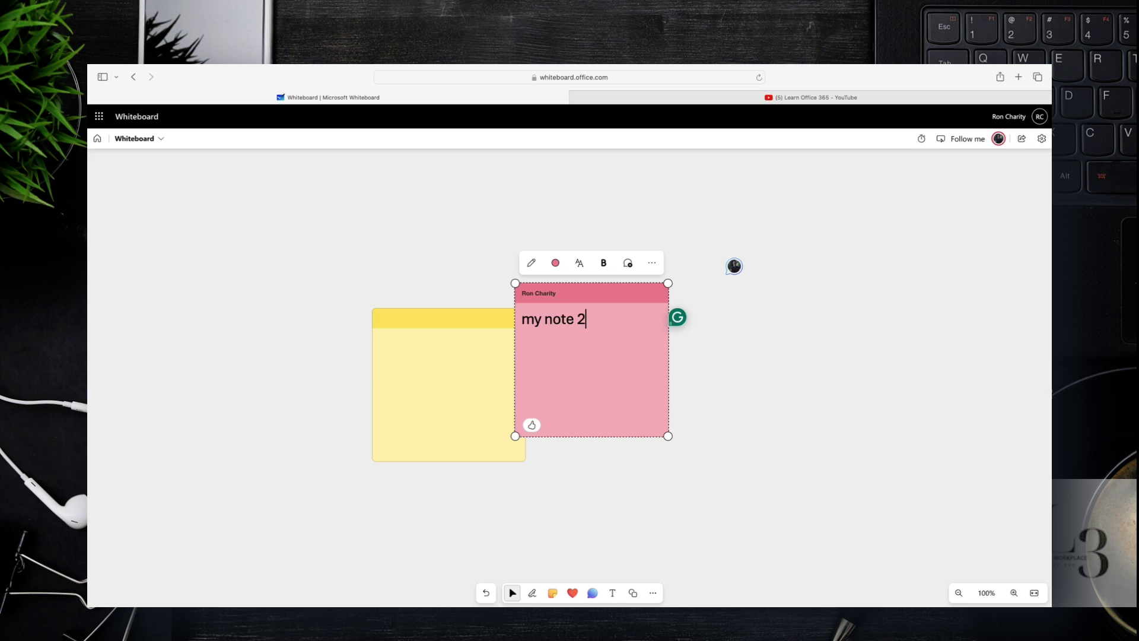
Step: Label the yellow note 'my note 1' and align both notes side by side at the upper left
left_click(472, 337)
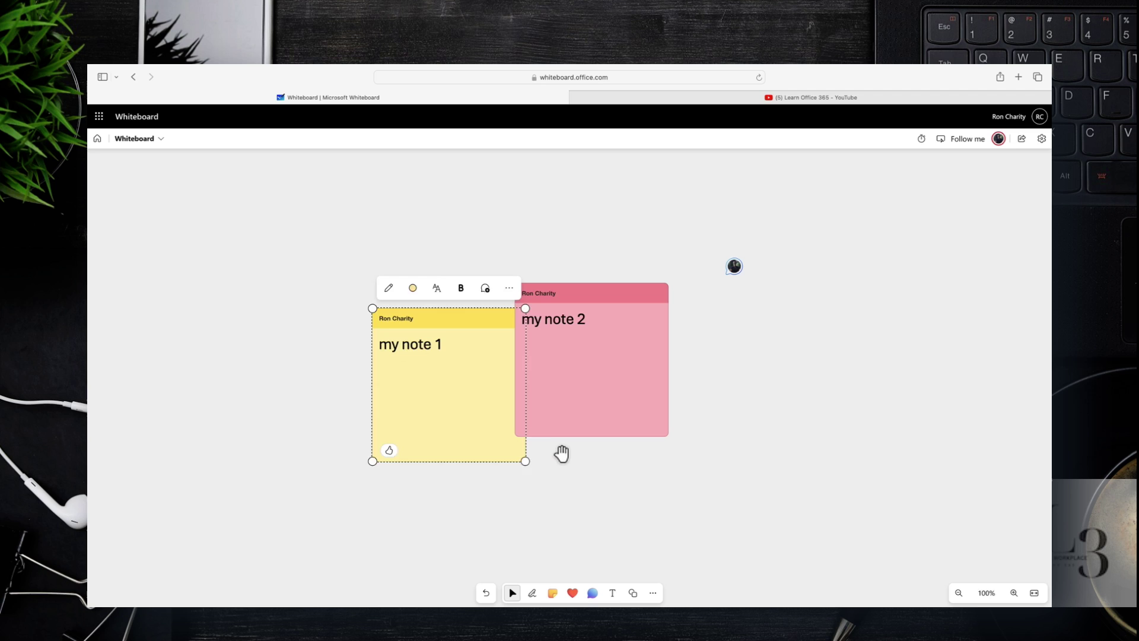
left_click(562, 453)
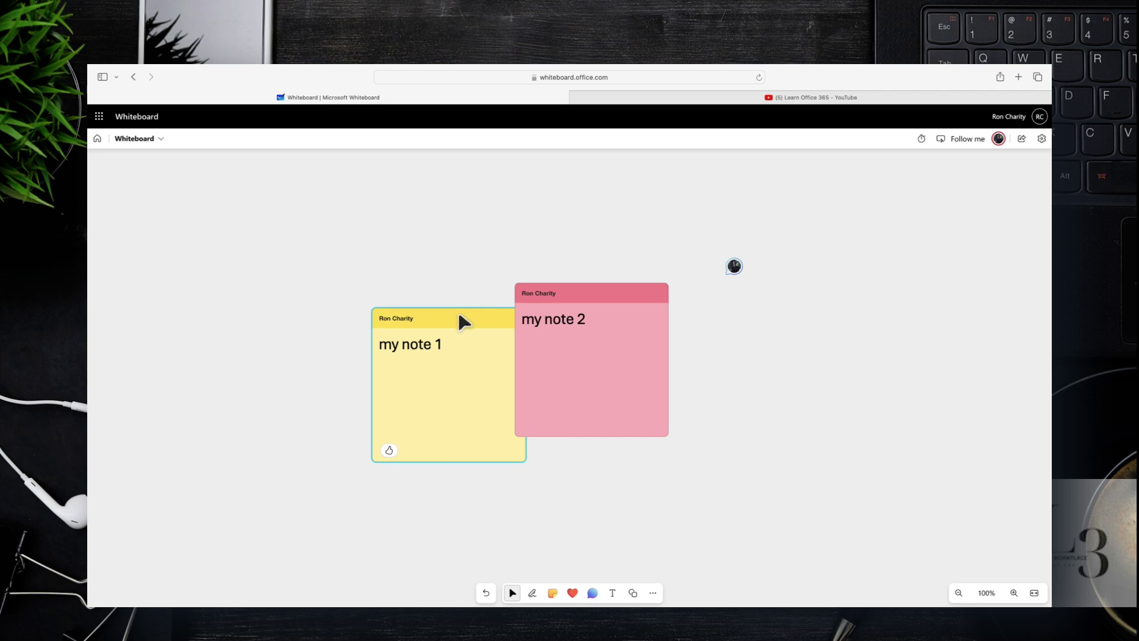
left_click_drag(463, 321, 317, 255)
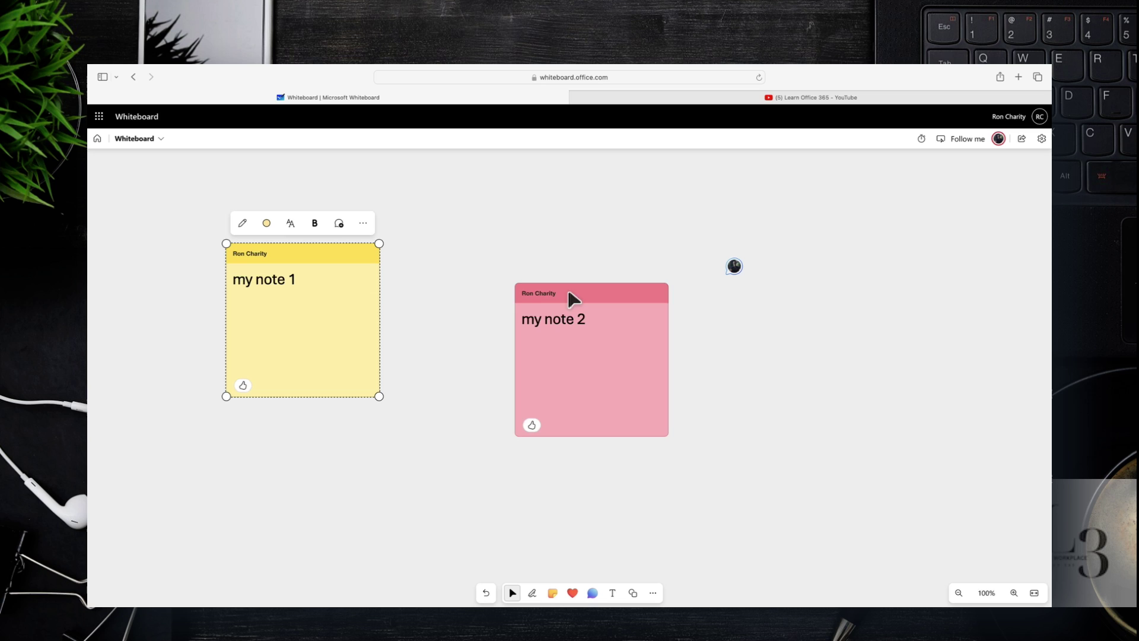
left_click_drag(574, 299, 458, 280)
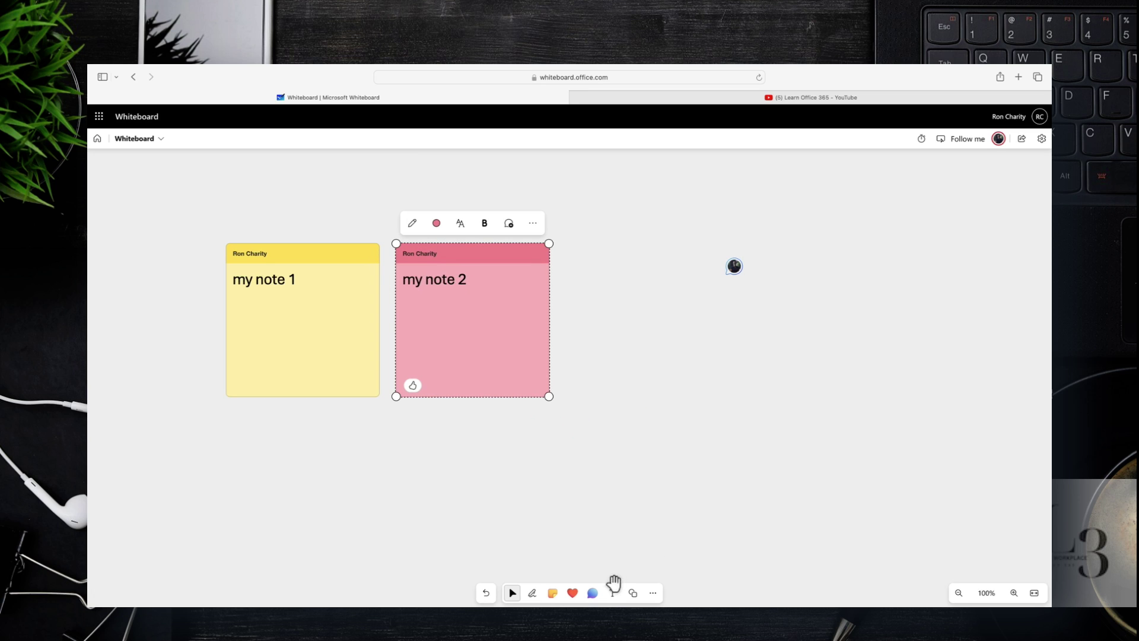
left_click(611, 594)
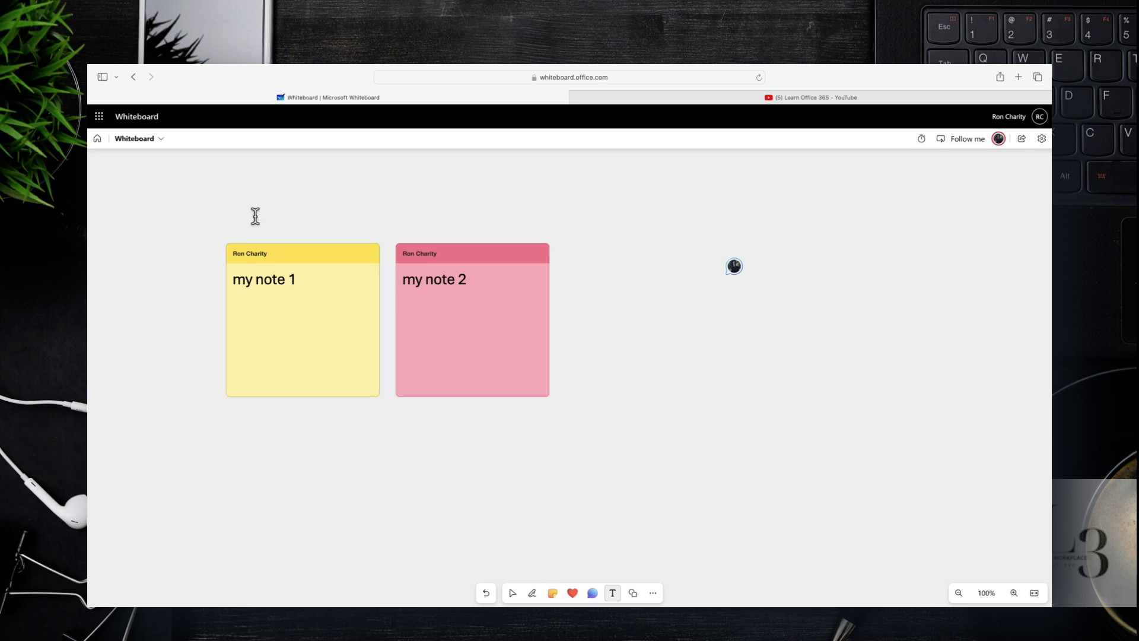
Step: Type 'tasks for the meeting' above the yellow note and widen the text box leftward
left_click(261, 227)
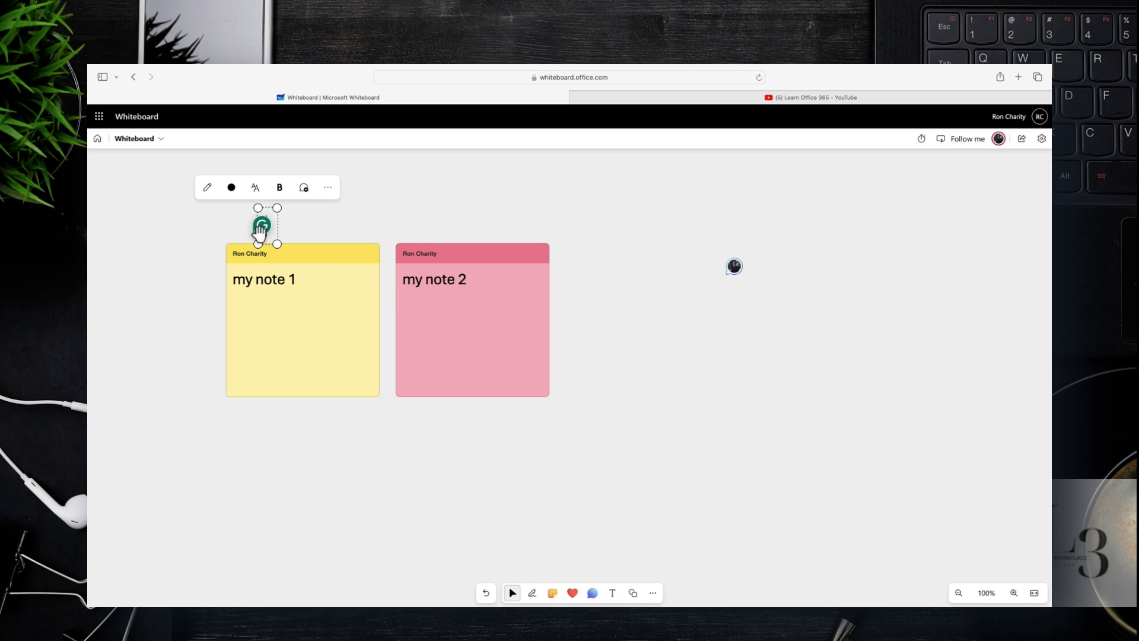
mouse_move(252, 230)
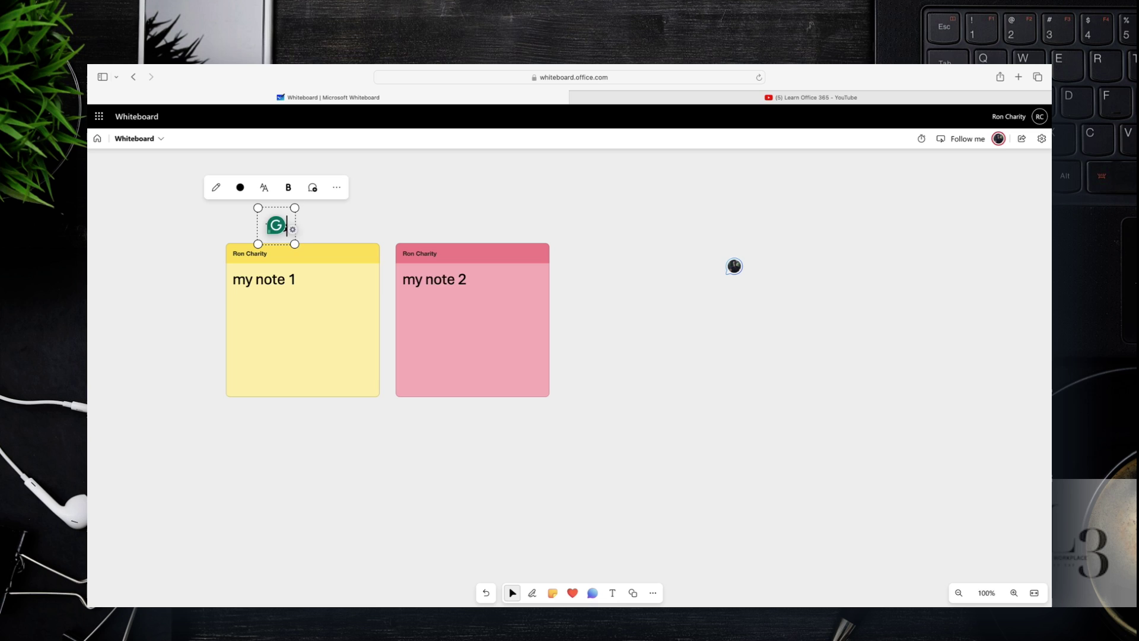
type("tasks for the meeting")
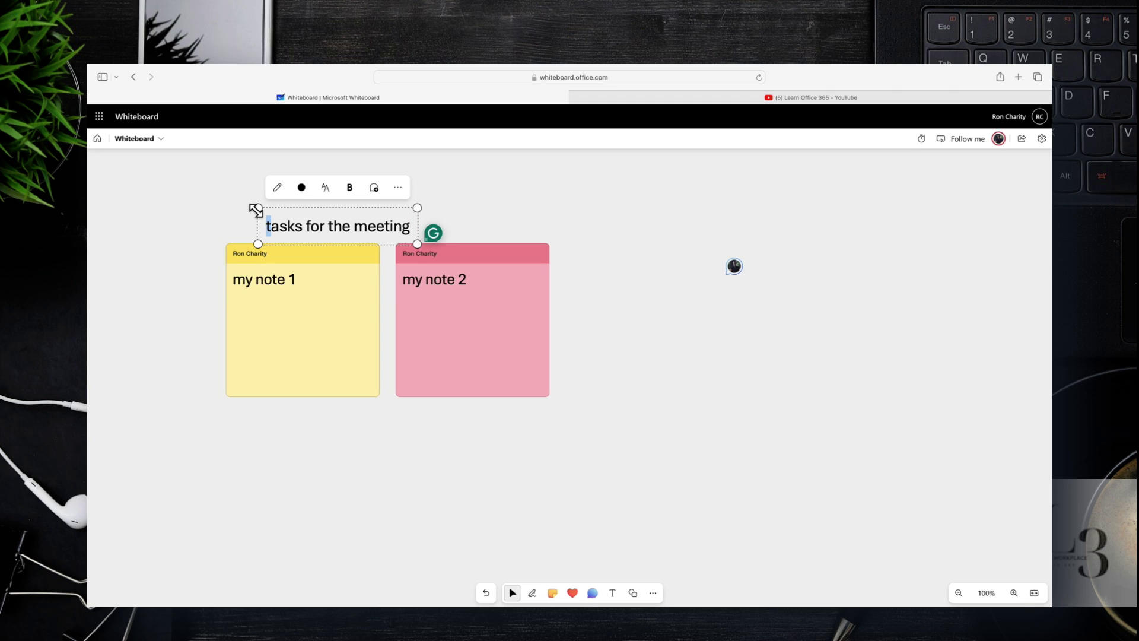
mouse_move(254, 225)
left_mouse_down()
mouse_move(221, 228)
mouse_move(233, 226)
left_mouse_up()
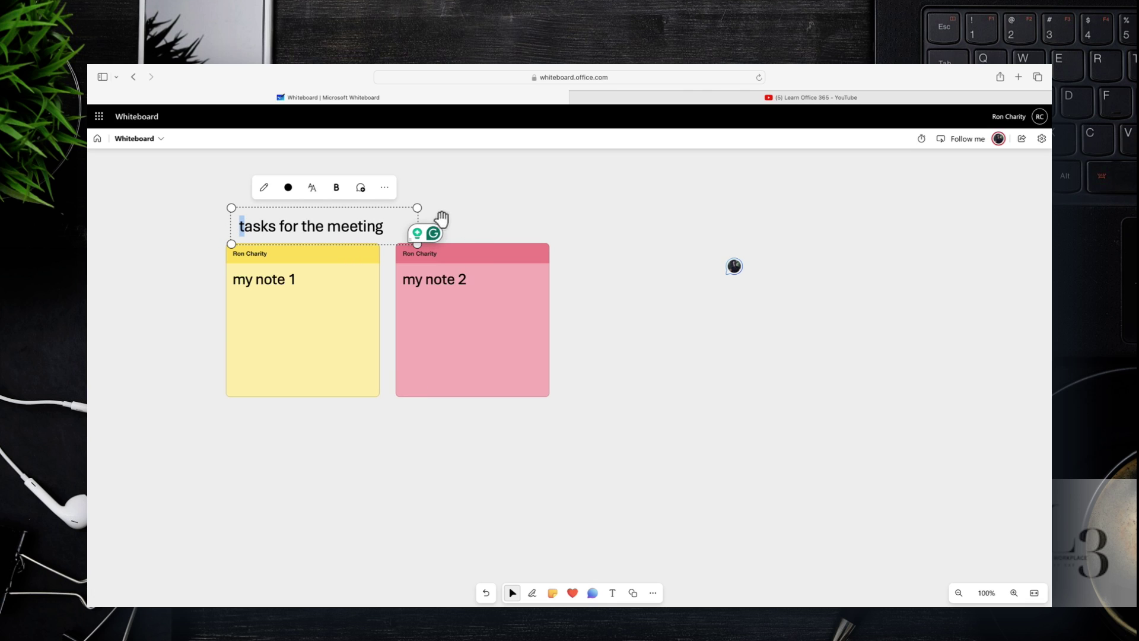
left_click_drag(419, 211, 497, 255)
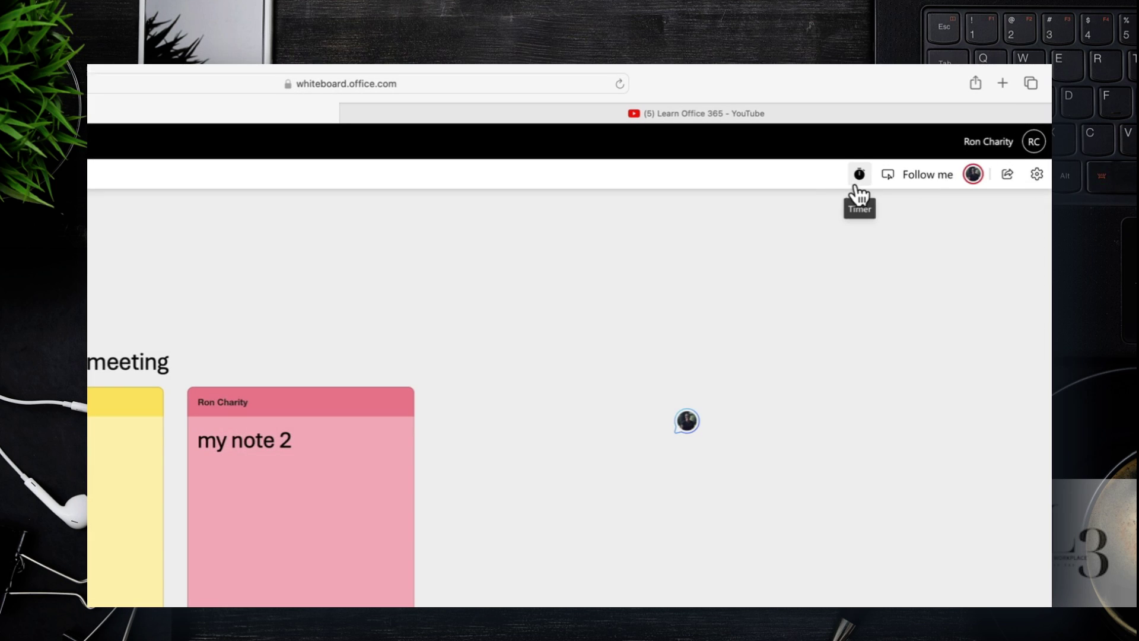
Step: Start the 05:00 countdown timer on the board
left_click(861, 185)
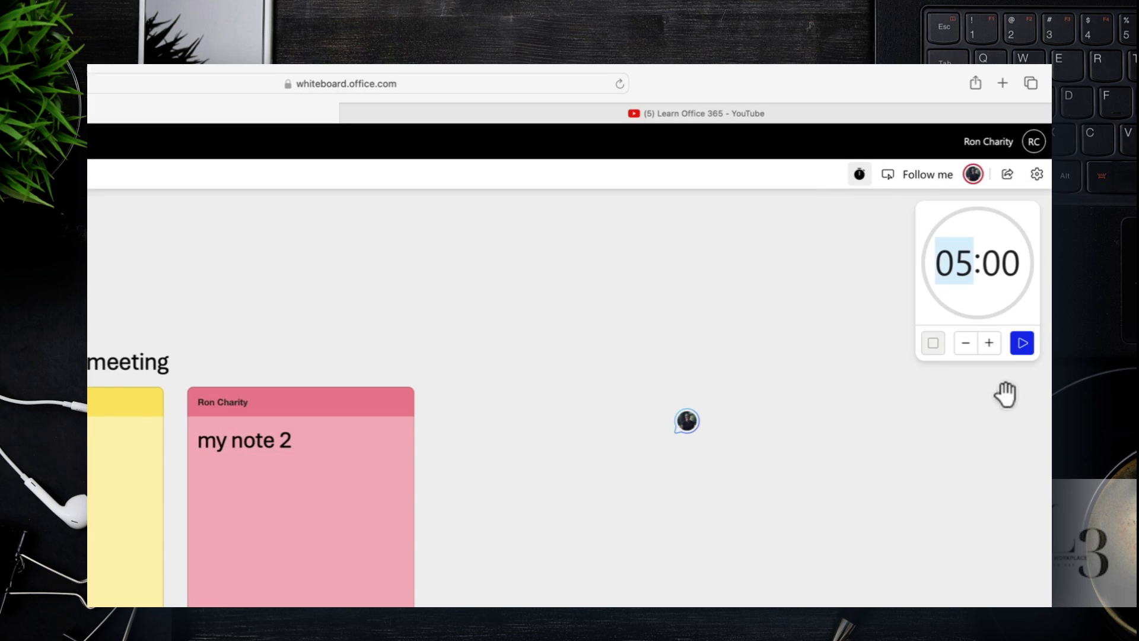
left_click(1022, 345)
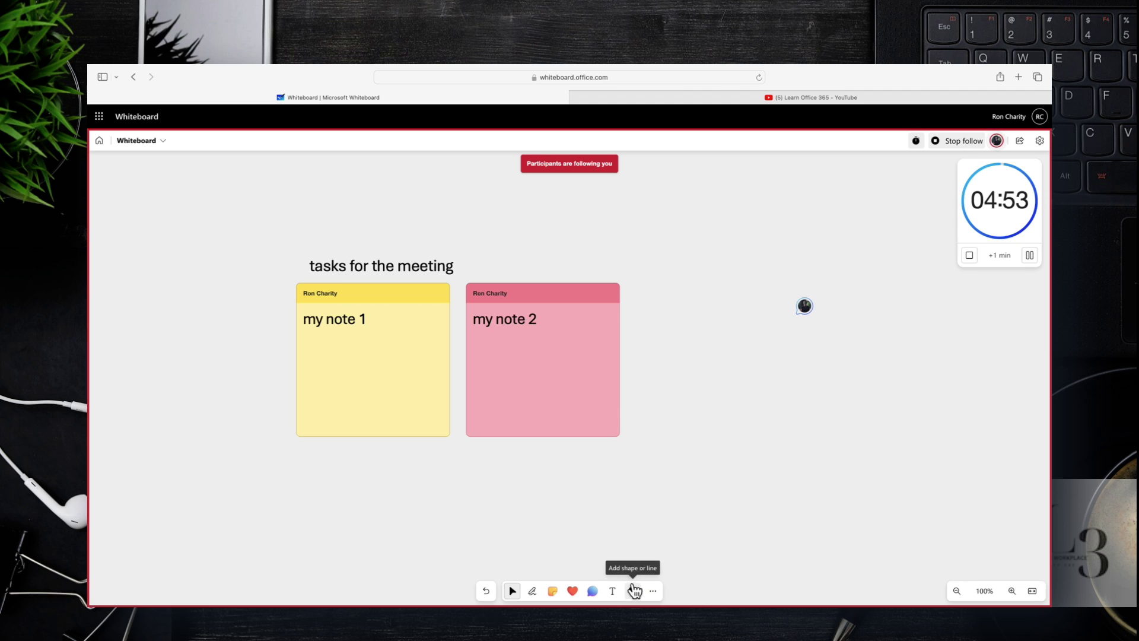
Step: Draw a blue square right of the pink note, a double arrow from it, and a second square at the arrow's end
left_click(633, 591)
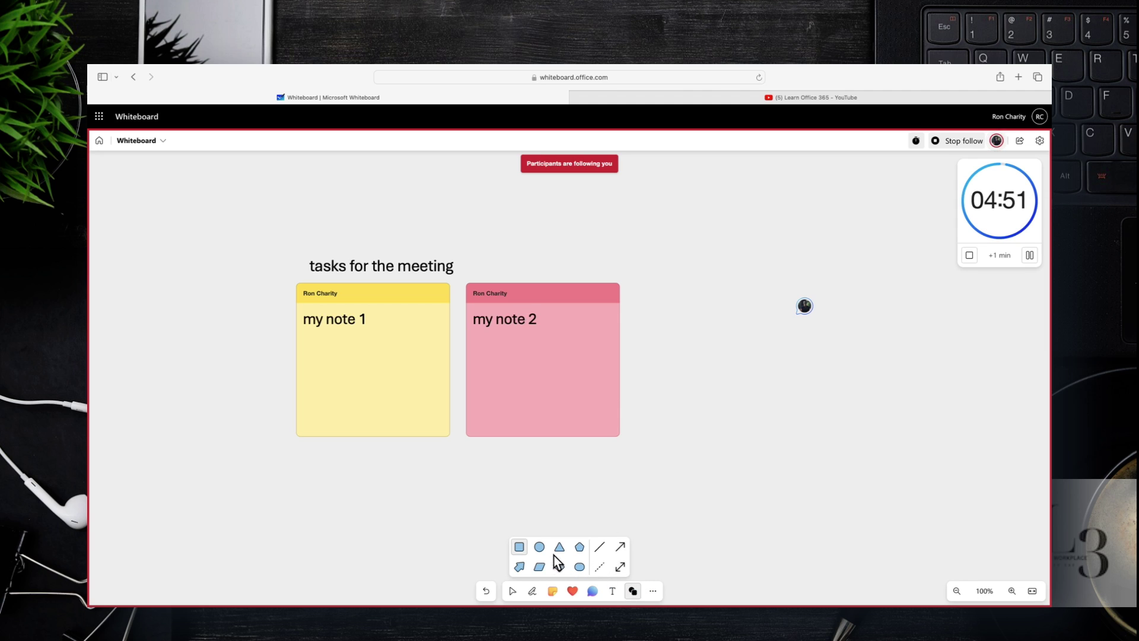
left_click_drag(526, 552, 695, 366)
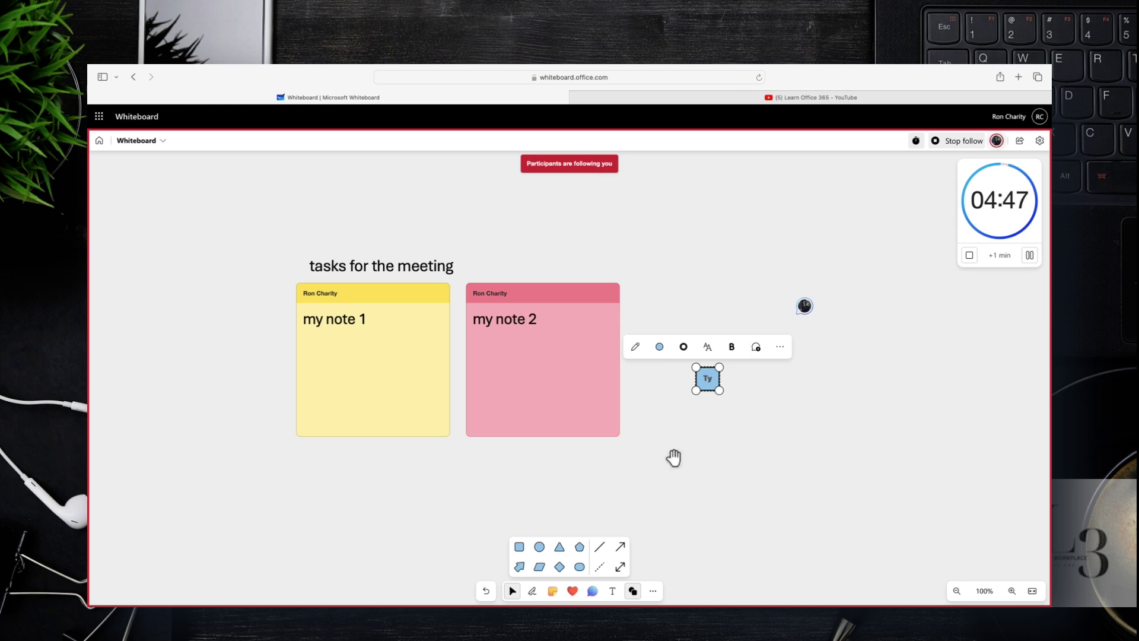
left_click(621, 568)
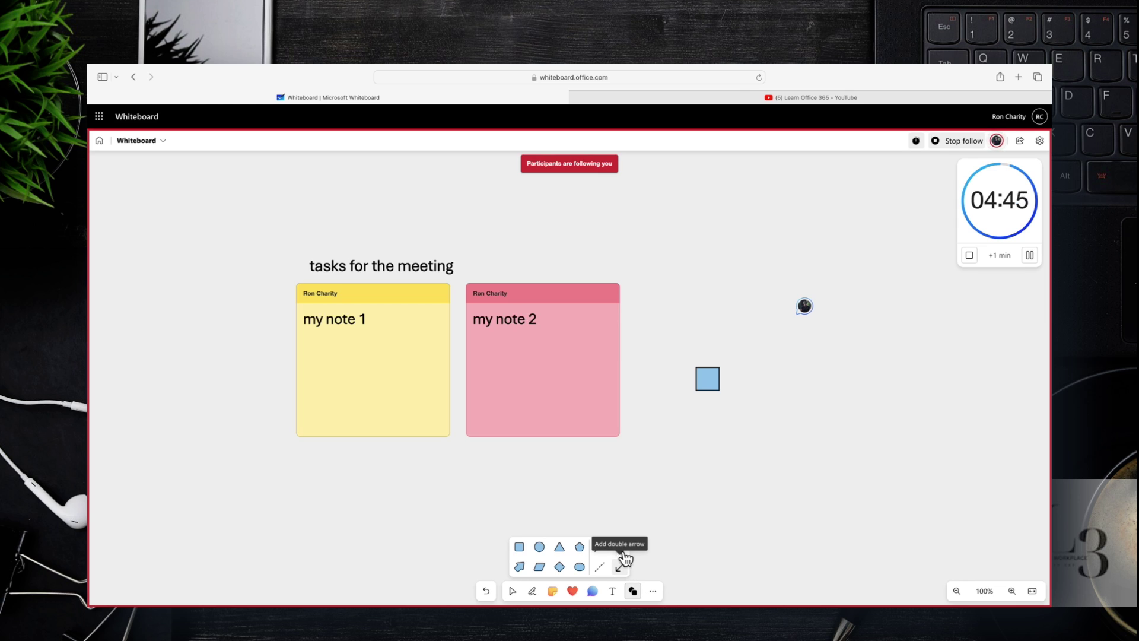
left_click(704, 391)
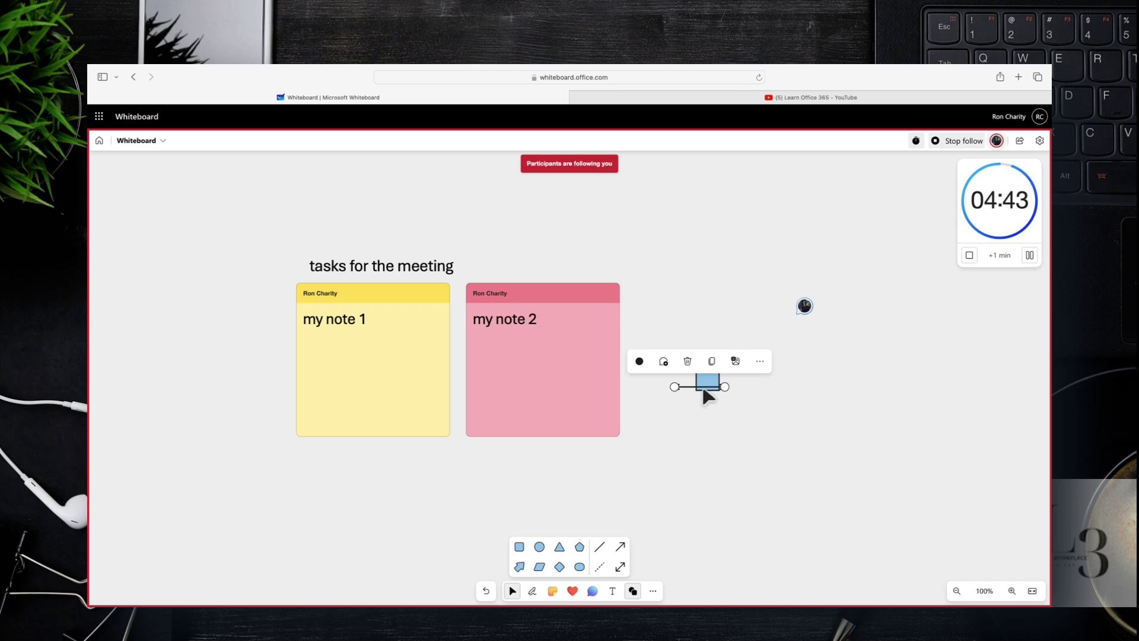
left_click_drag(725, 386, 738, 423)
left_click_drag(675, 387, 709, 394)
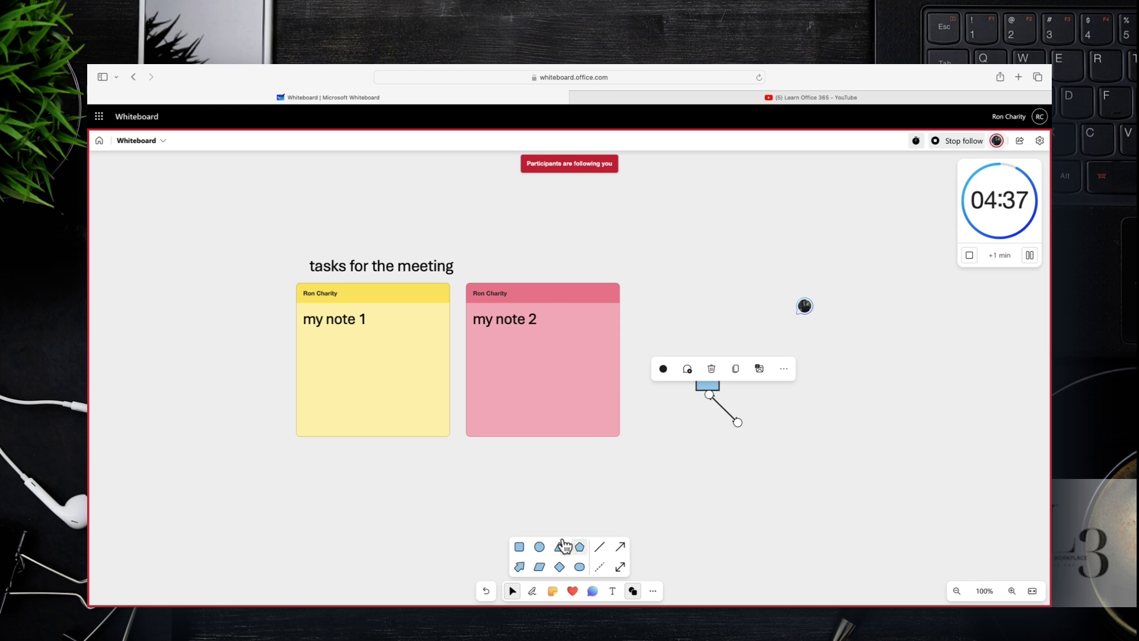
left_click(520, 546)
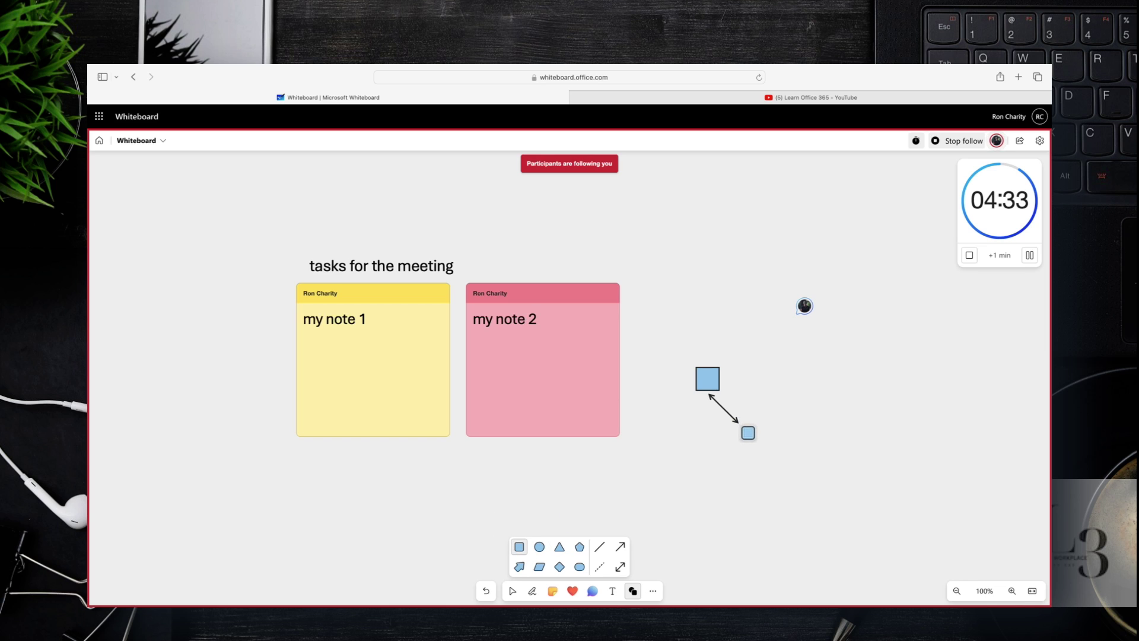
left_click(743, 426)
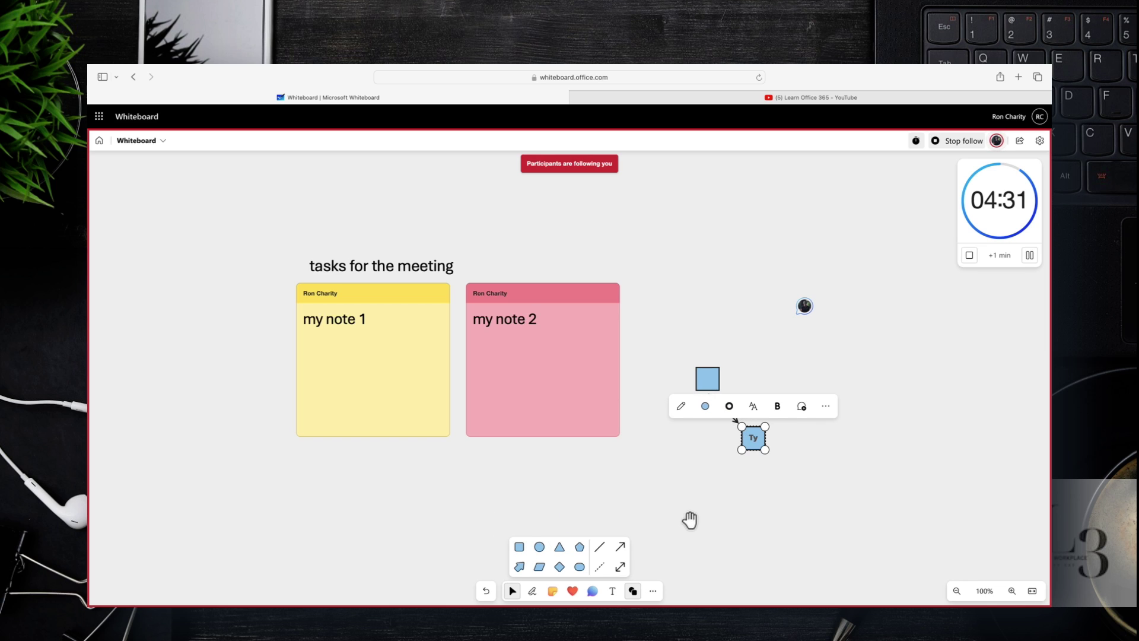